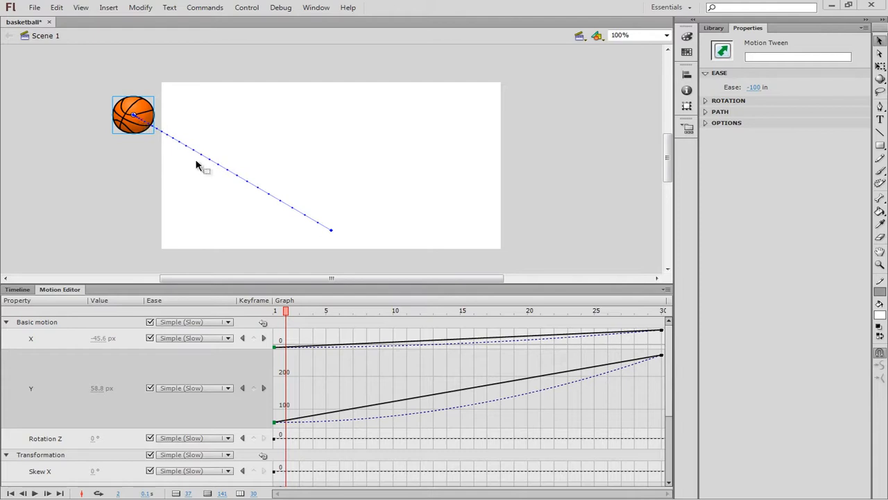
Switch the X easing of the basketball's first tween off and on at frame 2 to compare the motion paths
left_click(17, 289)
left_click(123, 327)
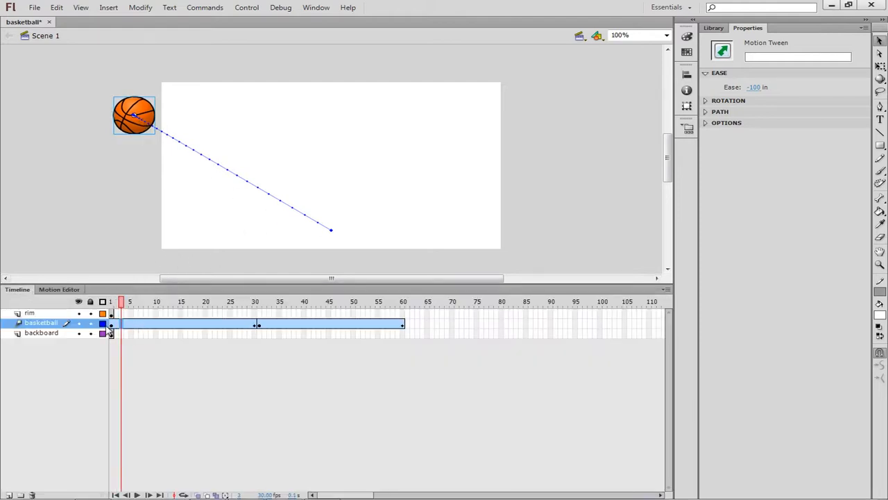
left_click(114, 325)
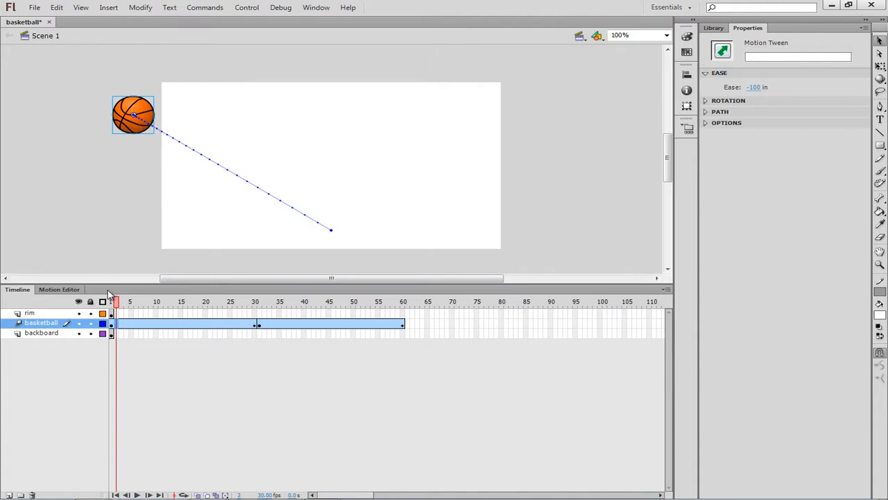
left_click(60, 289)
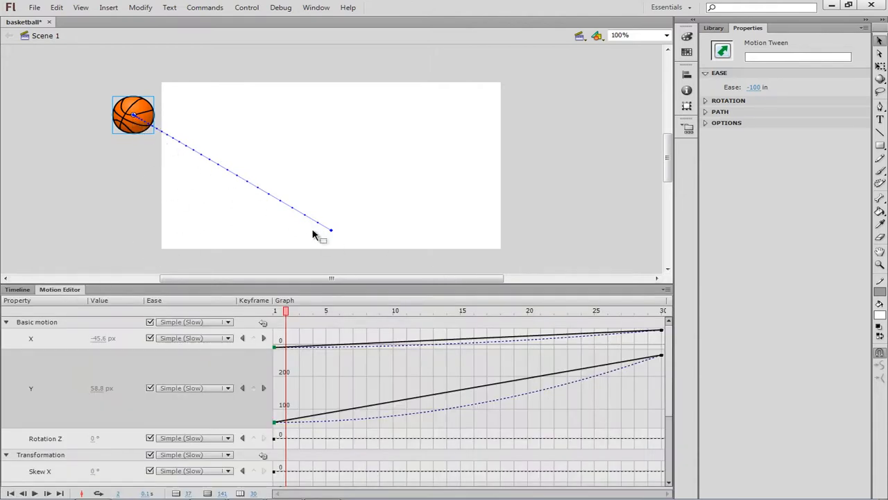
left_click(149, 338)
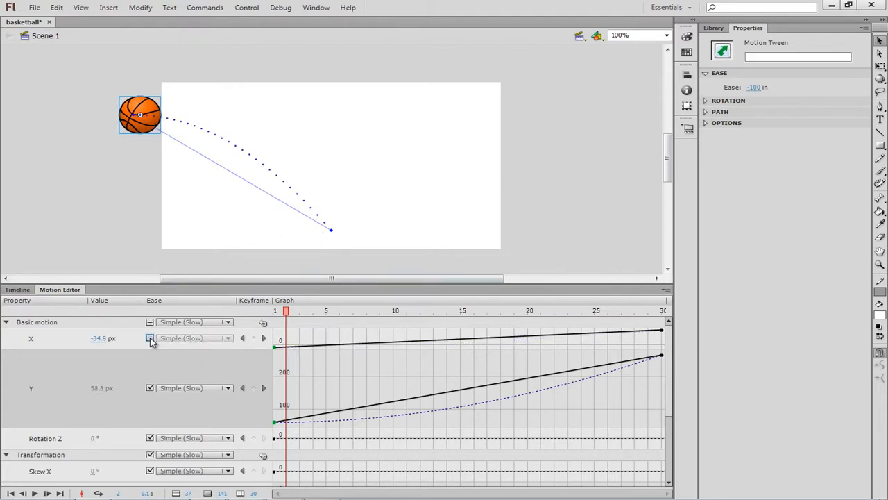
left_click(150, 338)
left_click(149, 338)
left_click(149, 338)
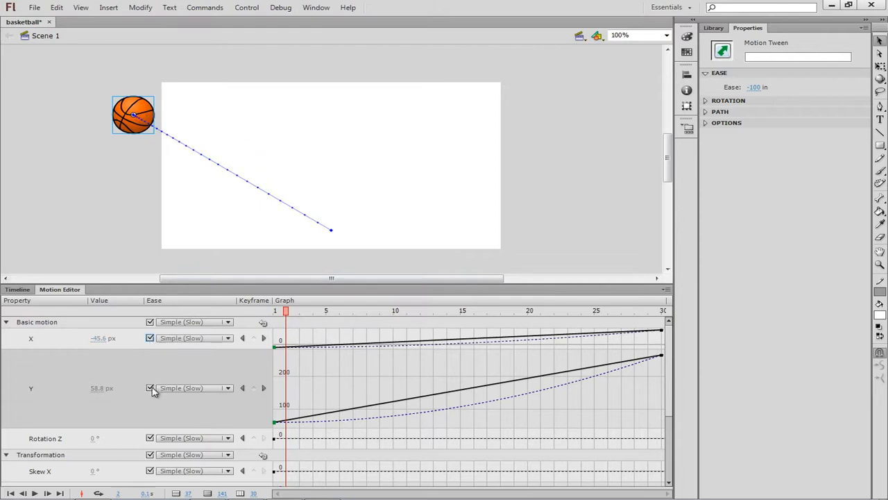
Switch the Y easing and the X easing off and on in turn to compare the paths, and check X's available ease options
left_click(150, 390)
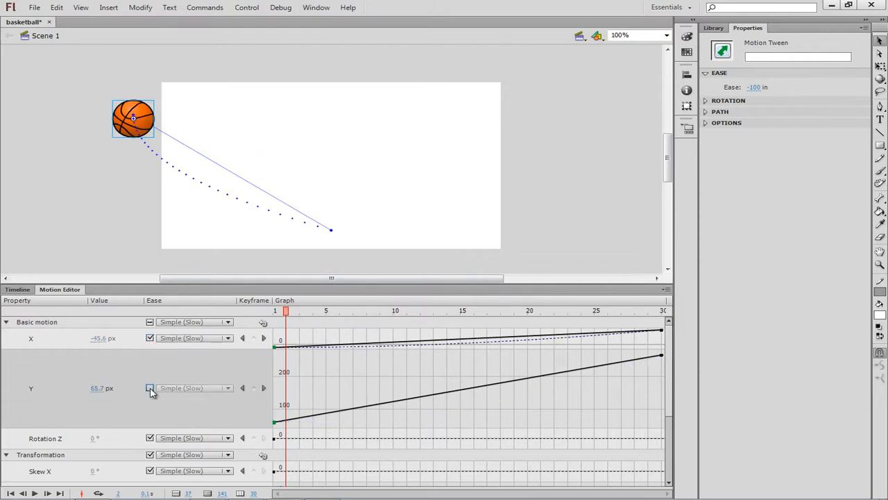
left_click(150, 388)
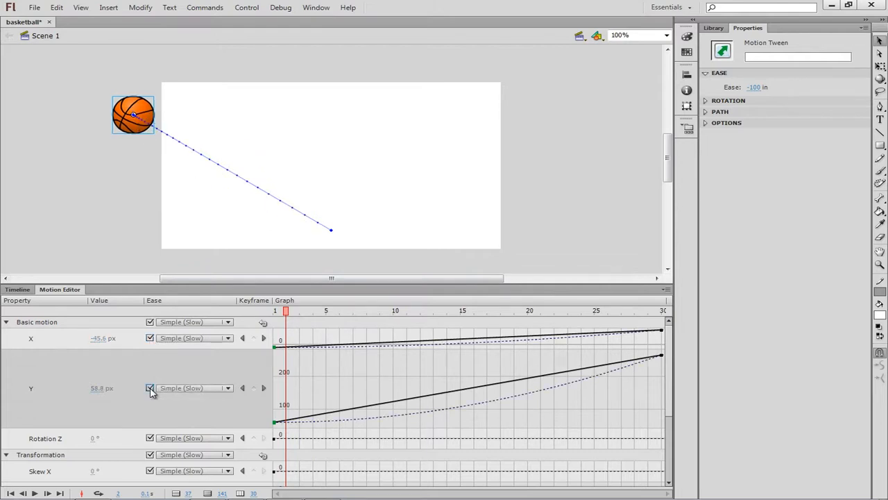
left_click(150, 338)
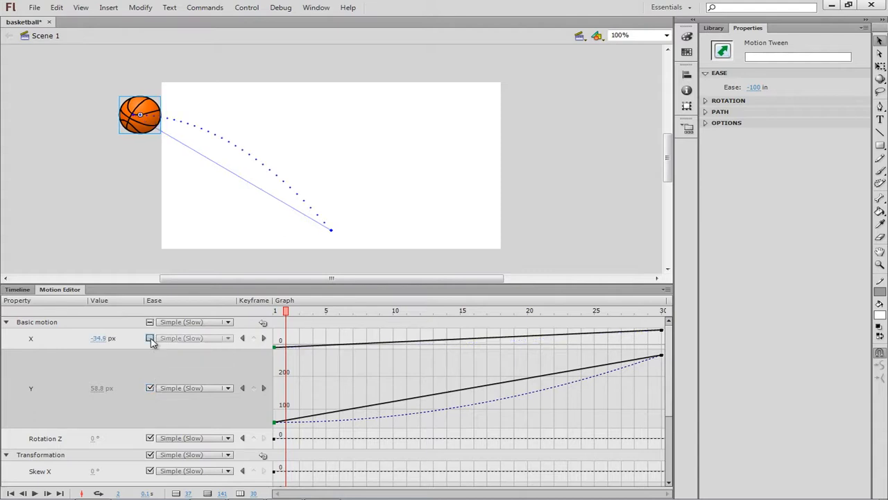
left_click(150, 338)
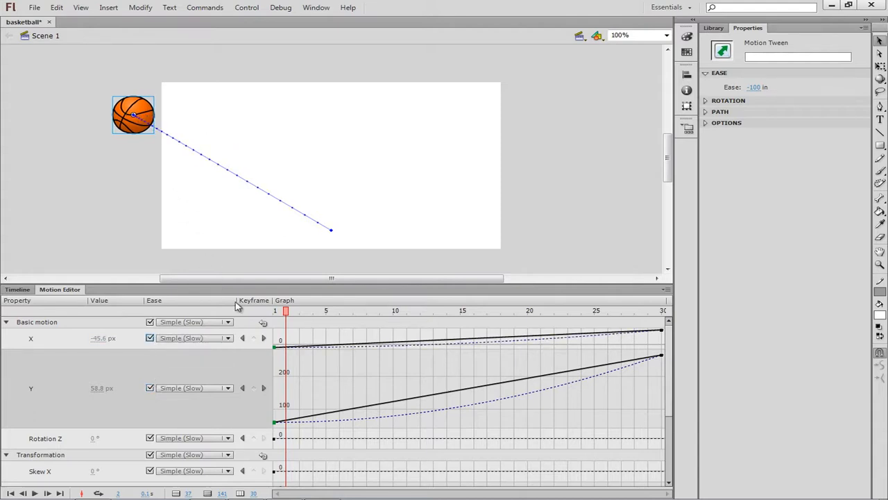
left_click(228, 339)
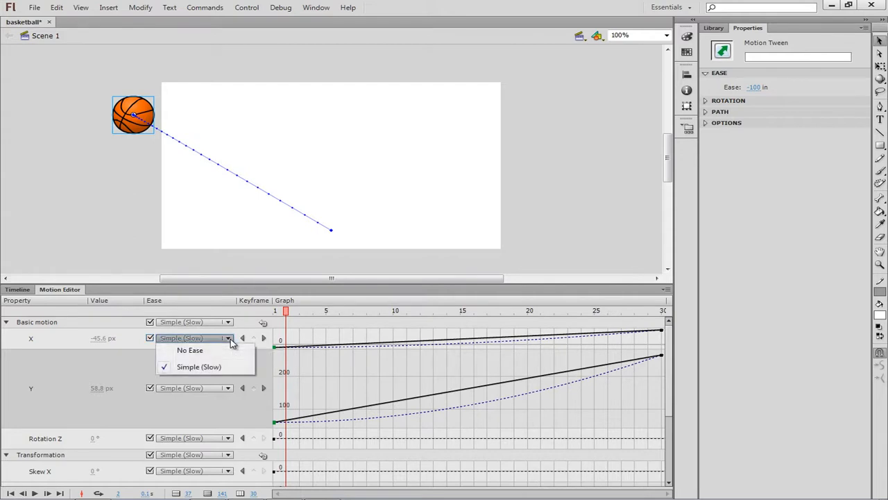
left_click(134, 366)
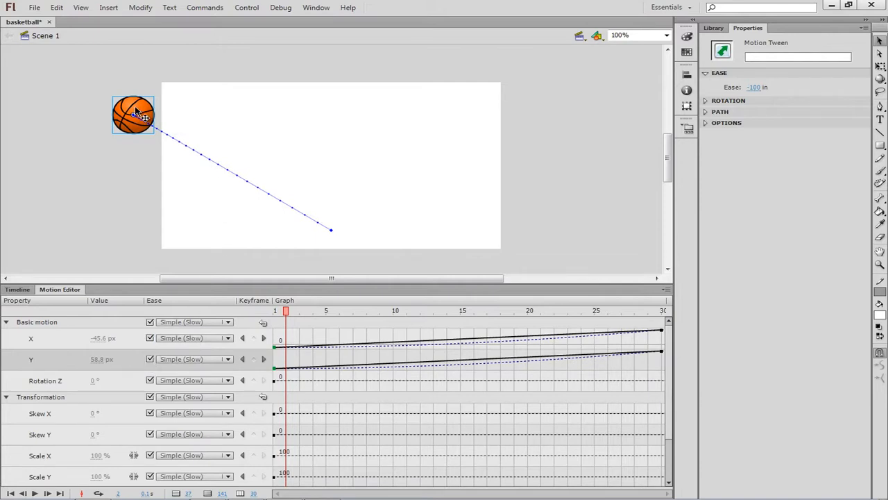
Play the basketball animation on the stage
left_click(247, 8)
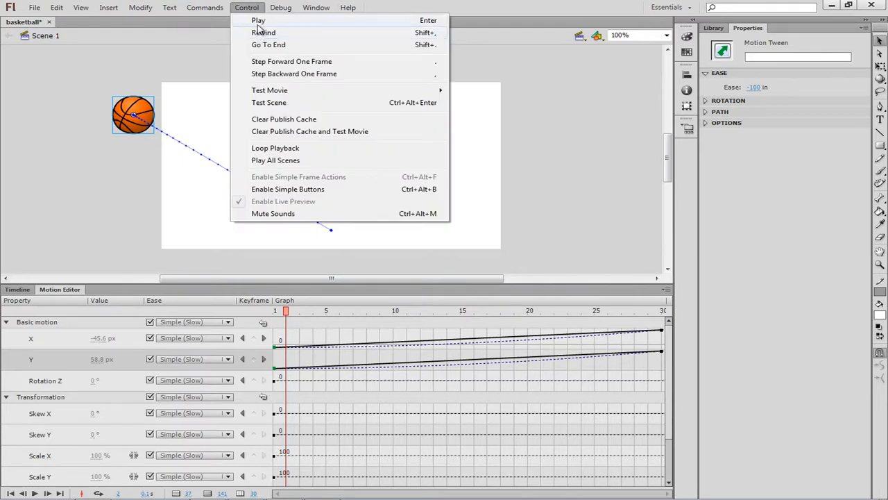
left_click(259, 20)
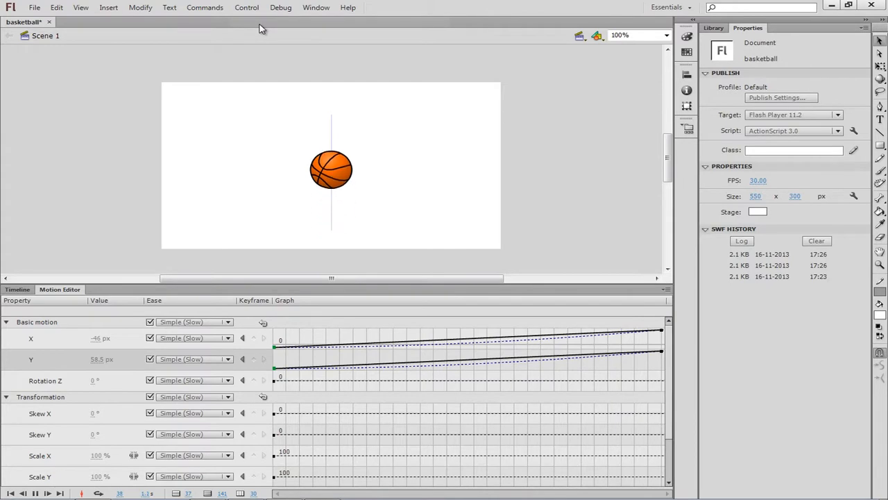
left_click(333, 229)
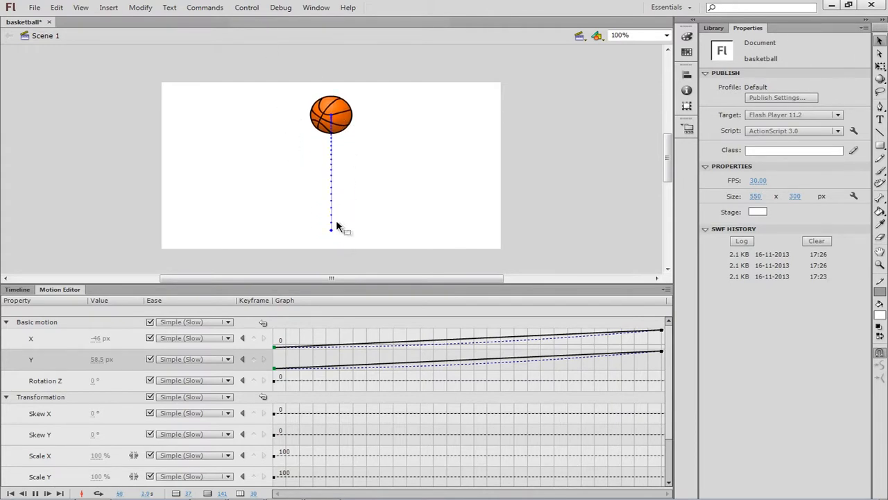
Set the basketball's X position to 530 px at frame 60, the end of its second tween
left_click(28, 290)
left_click(267, 323)
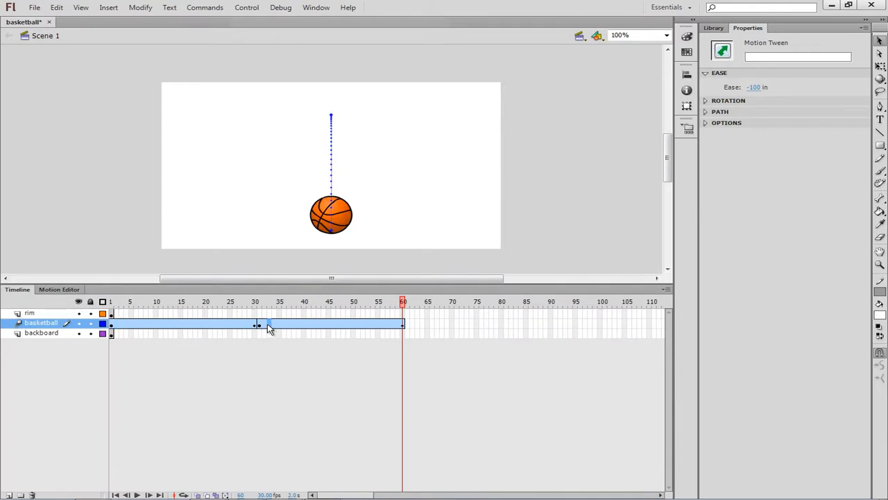
left_click(259, 323)
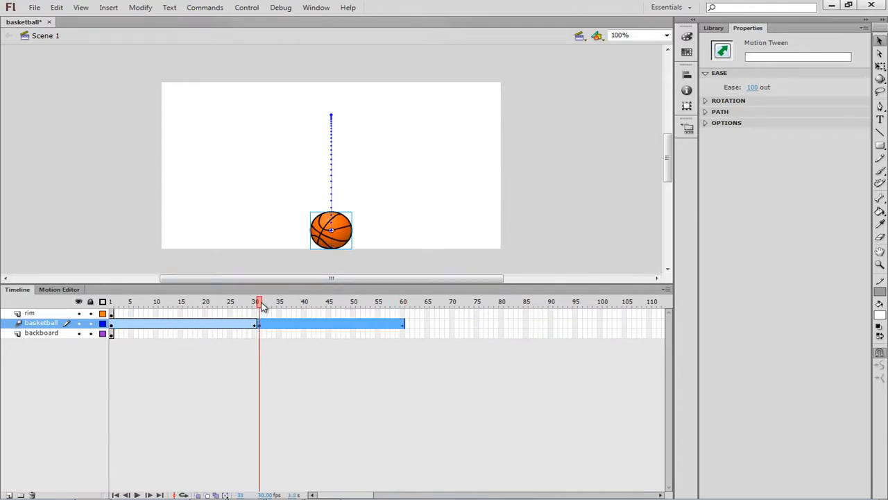
left_click_drag(263, 307, 407, 318)
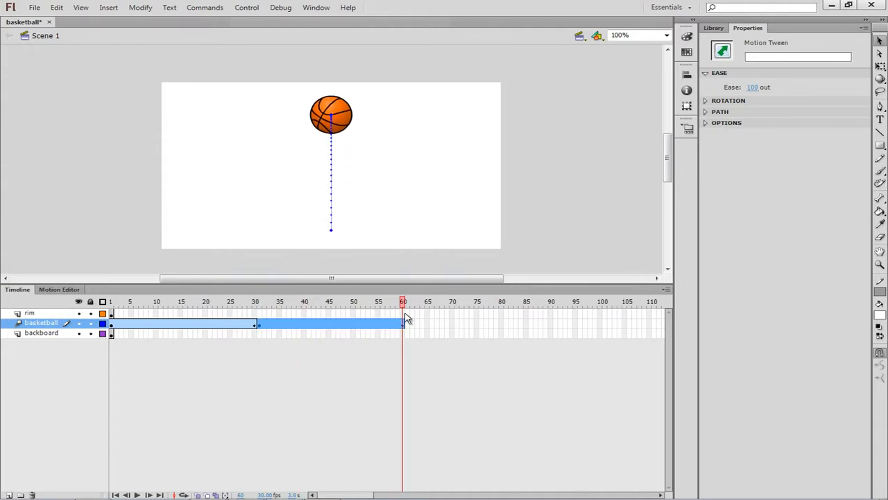
left_click(70, 290)
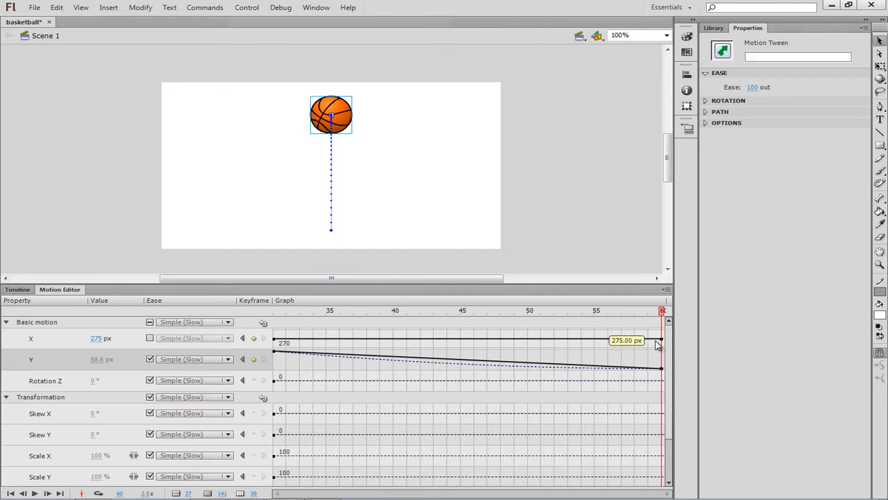
left_click_drag(664, 339, 666, 333)
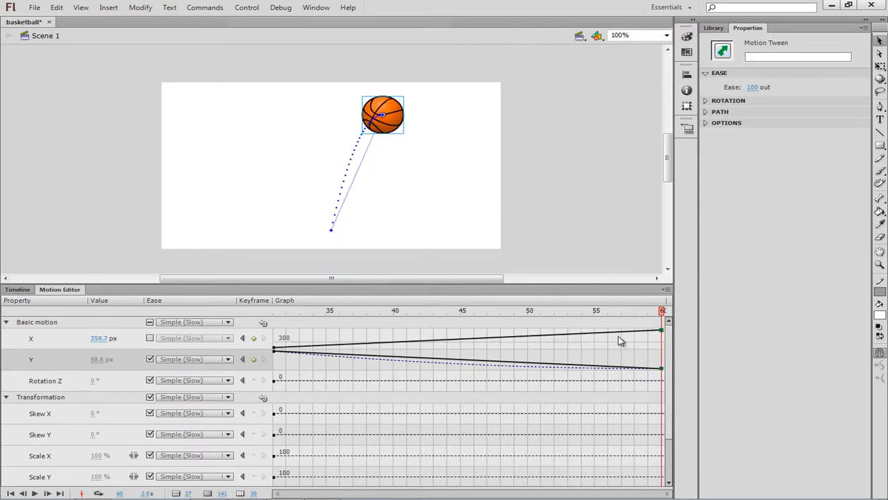
left_click(149, 338)
left_click(149, 338)
left_click_drag(95, 340, 201, 340)
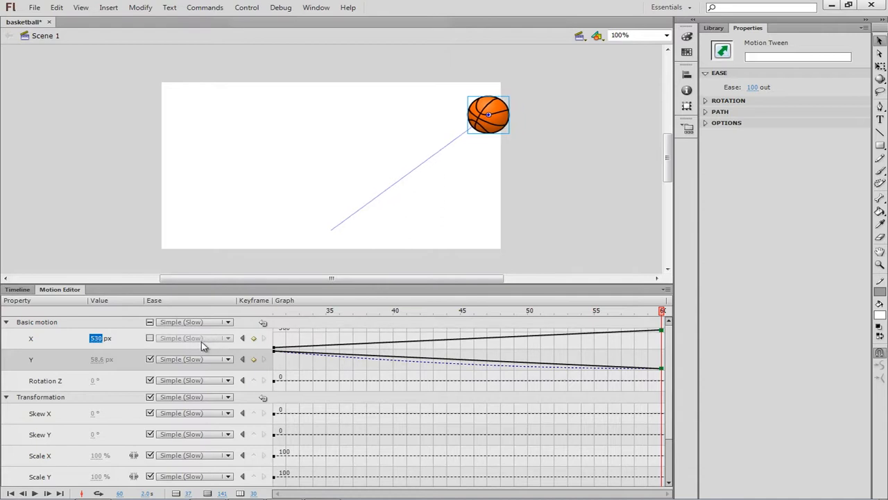
Test the movie to preview the bouncing basketball, and close the preview
left_click(249, 8)
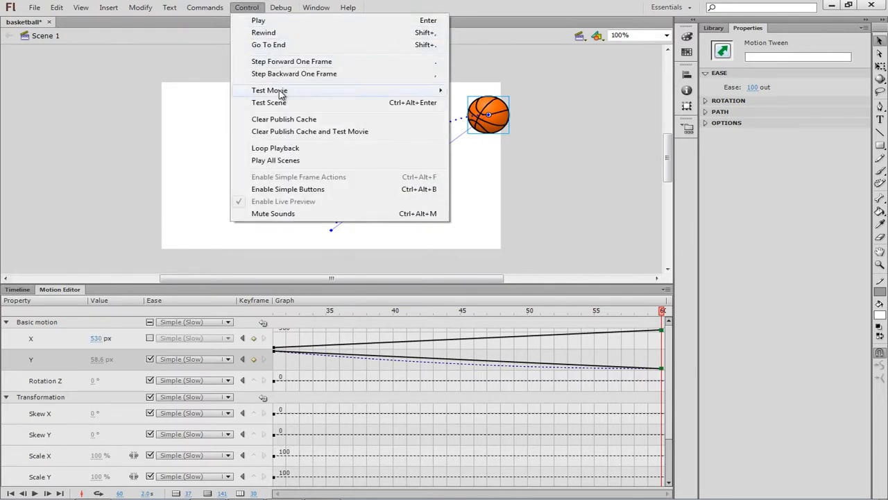
mouse_move(281, 95)
left_click(480, 92)
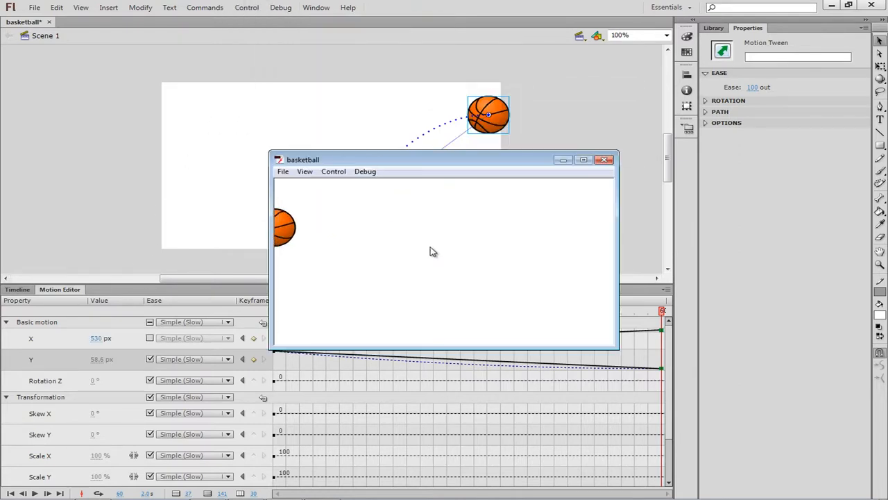
left_click(605, 161)
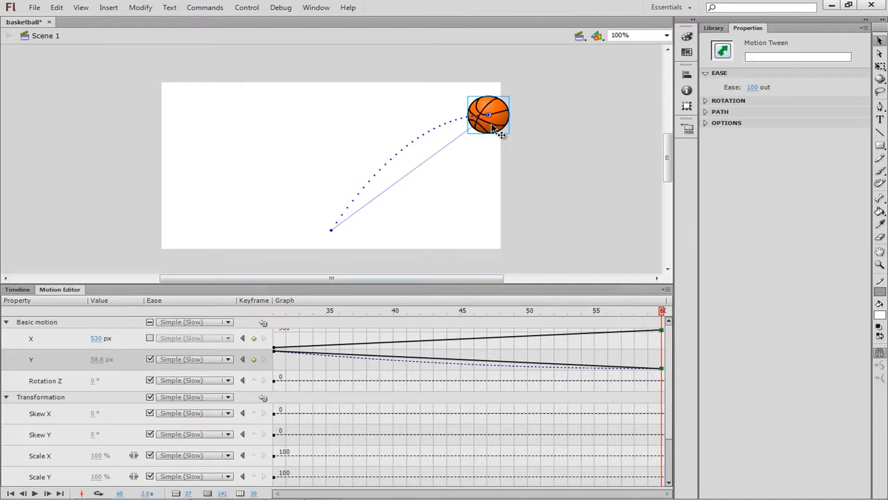
Add a new layer above the basketball layer and name it basketball2
left_click(19, 290)
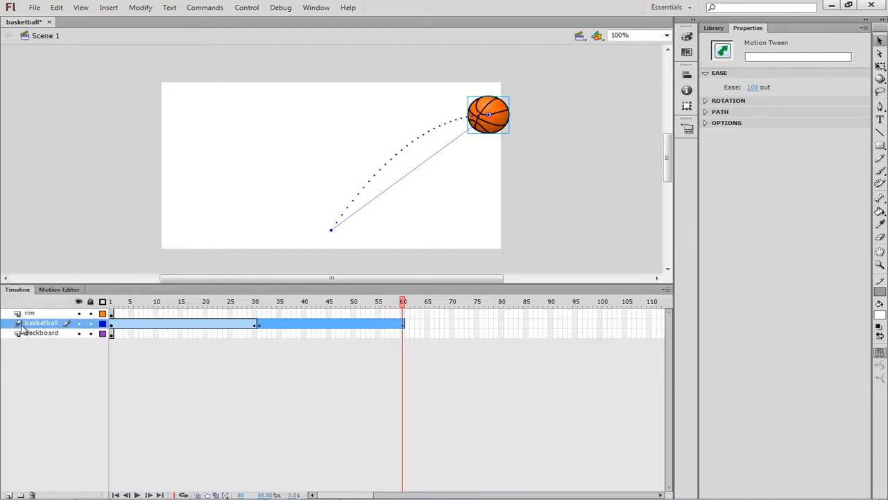
left_click(9, 495)
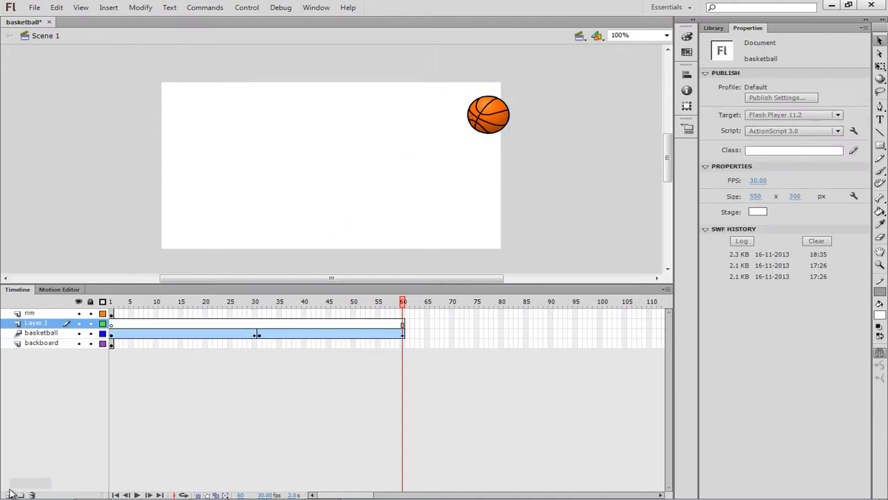
left_click(31, 325)
double_click(34, 324)
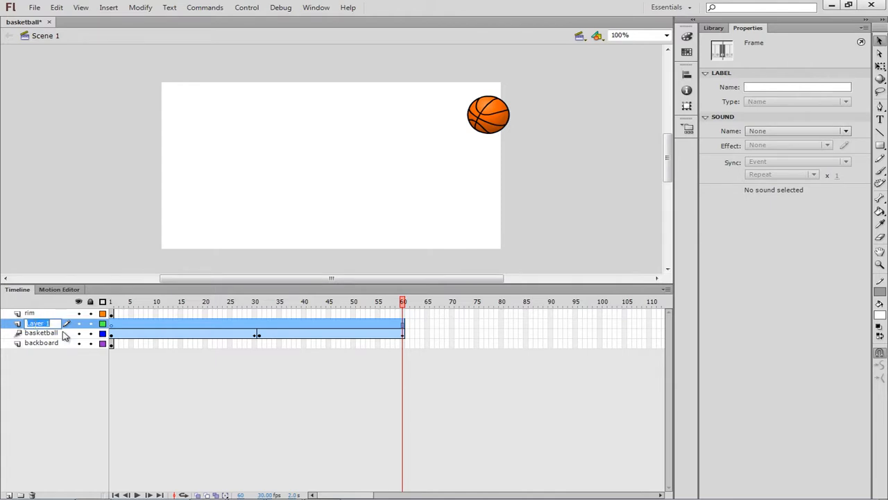
type("ba")
type("sketball2")
left_click(294, 400)
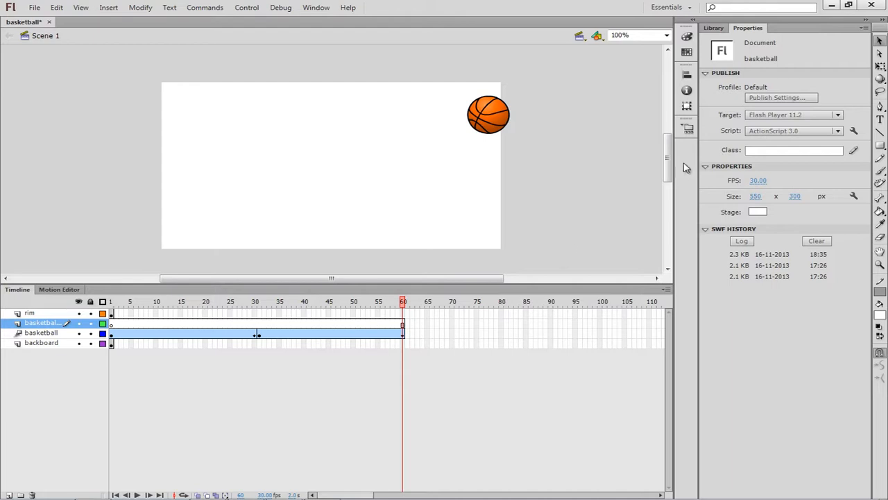
Place an instance of the basketball library symbol on the new layer, near the stage's lower-left corner
left_click(714, 29)
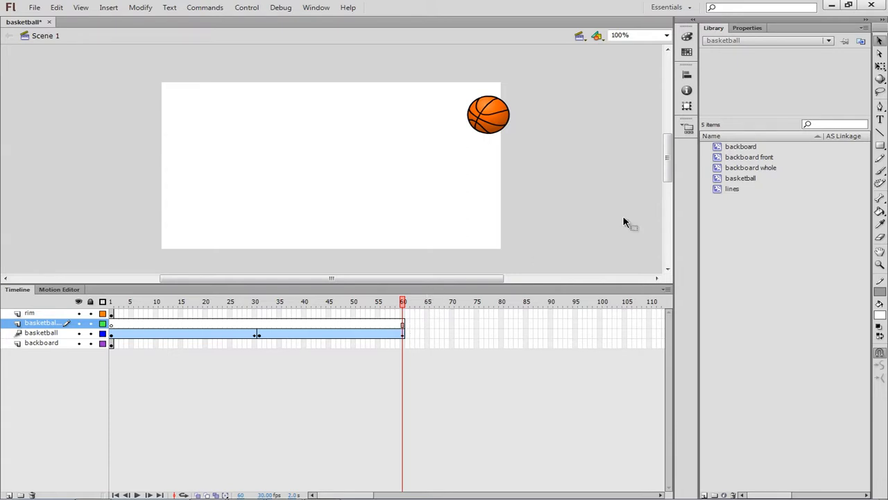
left_click(721, 179)
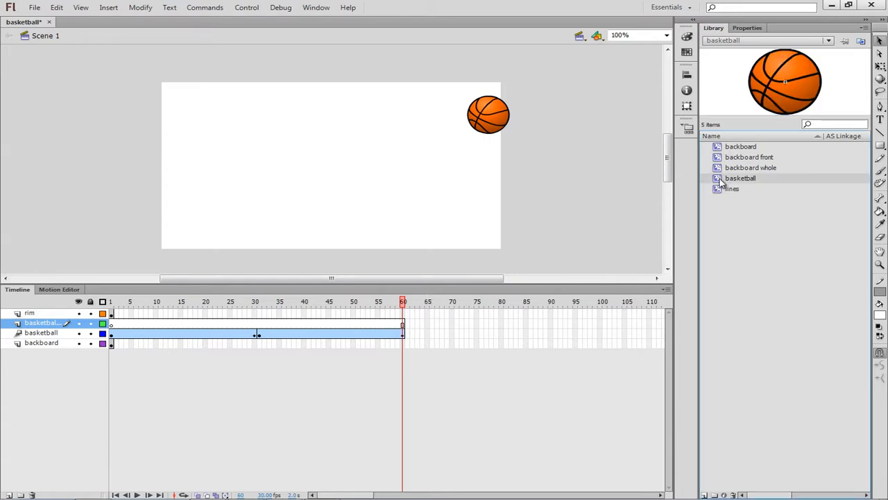
left_click_drag(721, 182, 231, 234)
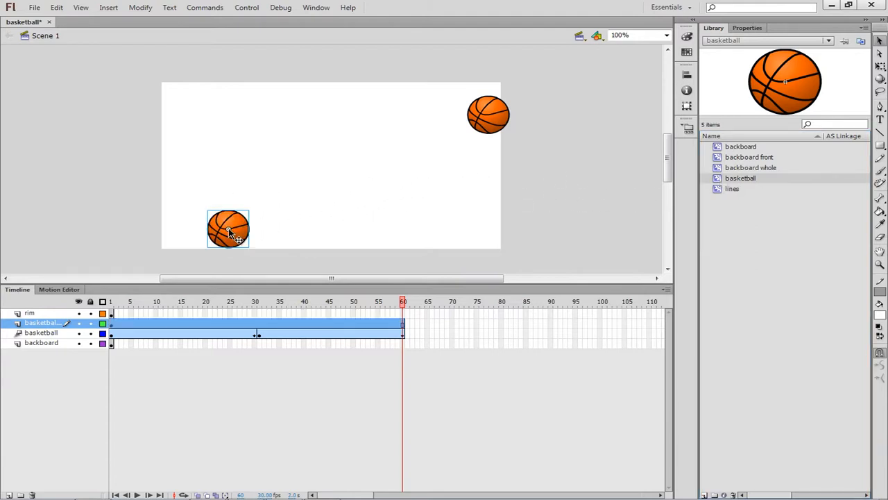
left_click(290, 235)
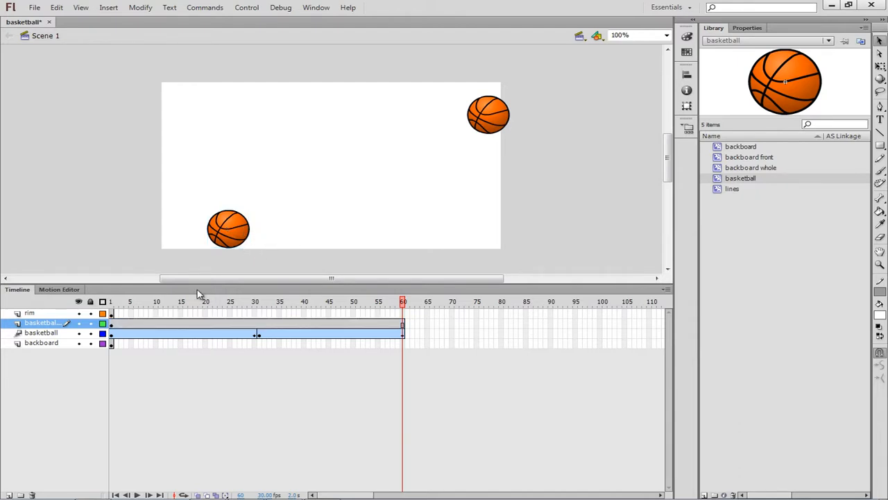
Create a motion tween for the new basketball instance and move its tween span to start right after frame 60
left_click(136, 324)
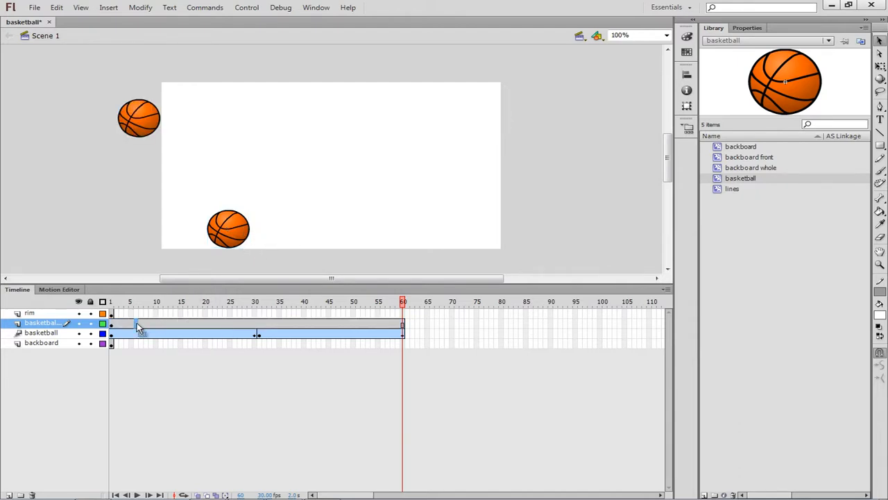
right_click(234, 242)
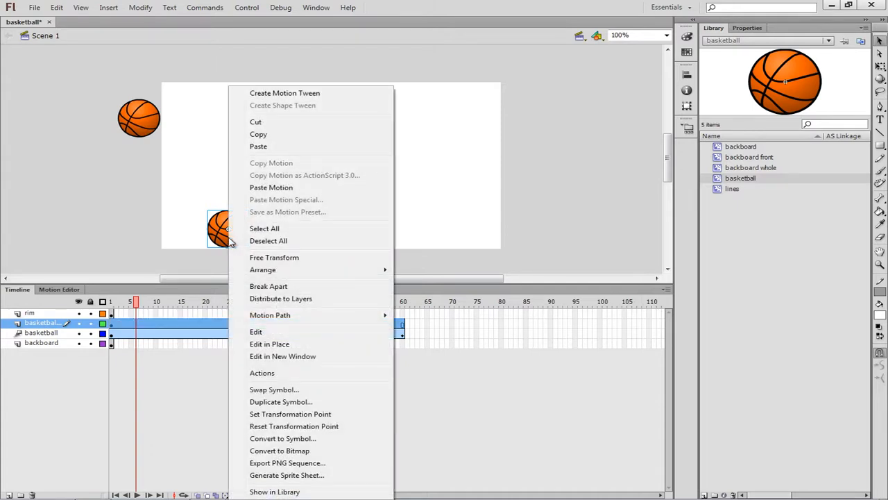
left_click(284, 93)
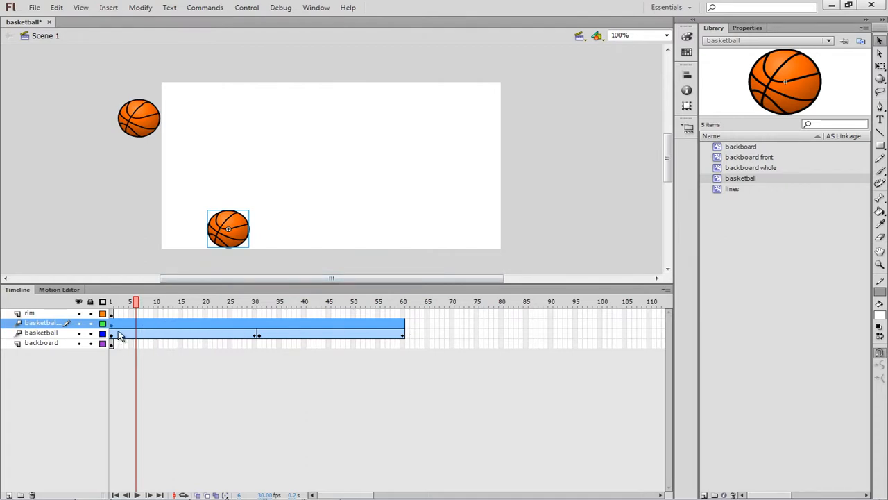
left_click_drag(113, 326, 408, 321)
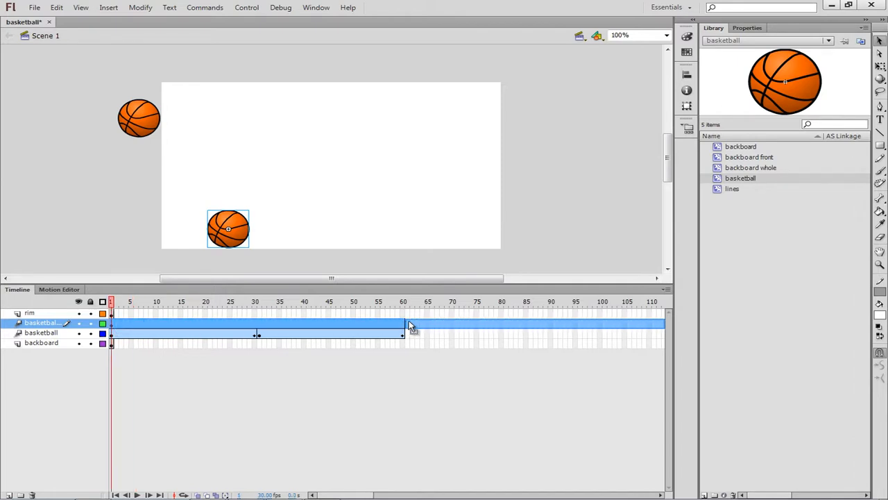
Add a Bounce ease to the list of eases for the basketball2 tween that starts at frame 61
left_click(408, 323)
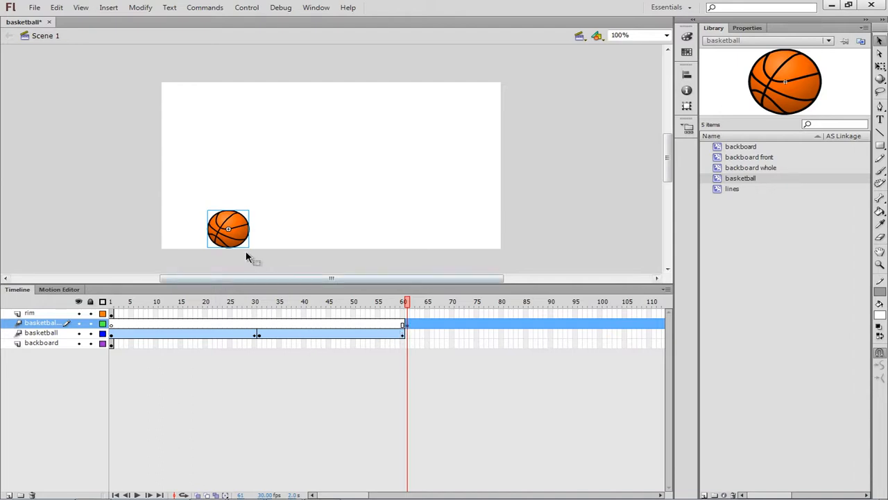
left_click(59, 290)
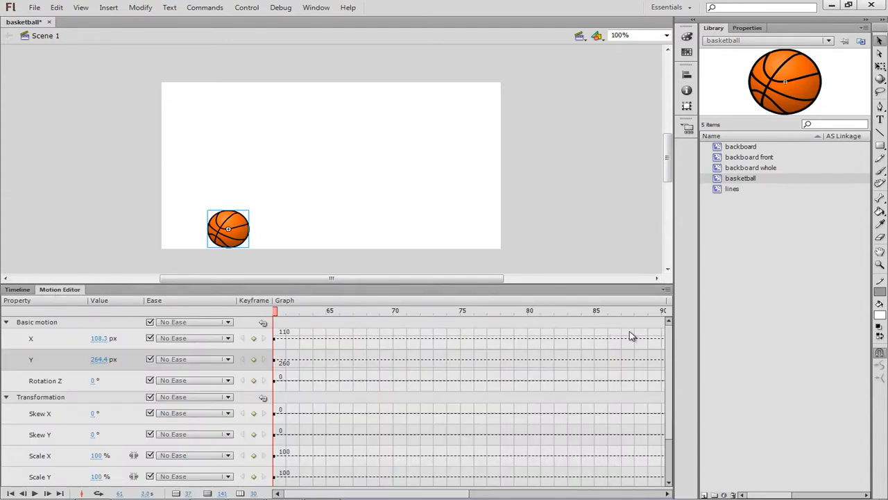
mouse_move(669, 379)
left_mouse_down()
mouse_move(676, 424)
mouse_move(679, 371)
left_mouse_up()
left_click_drag(670, 415, 666, 461)
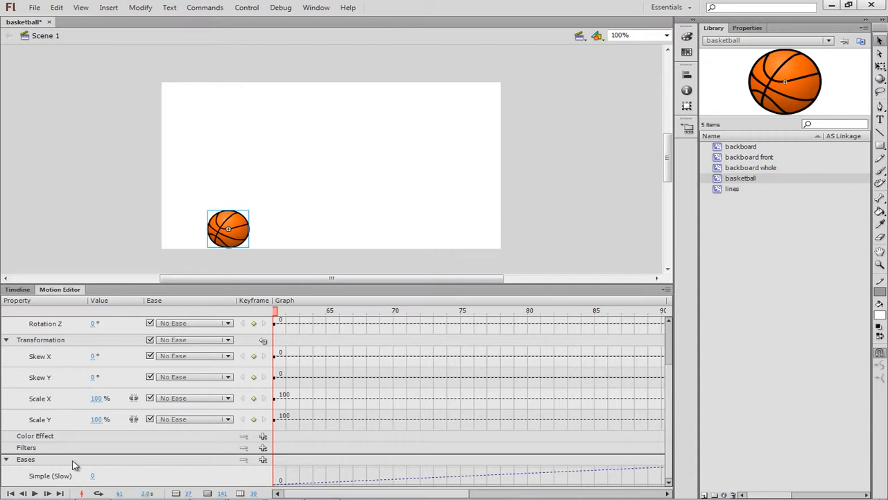
left_click(263, 461)
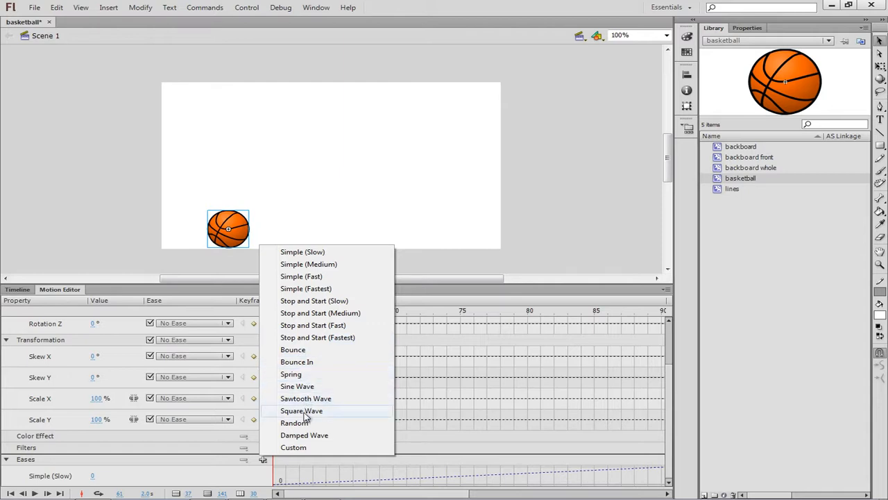
left_click(304, 351)
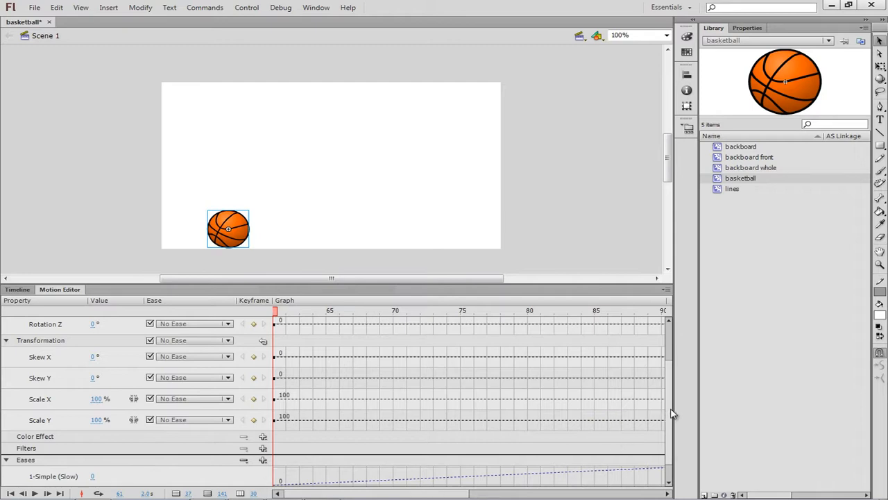
Set the Bounce ease value to 2 and extend the motion graph to 60 viewable frames
left_click_drag(670, 410, 673, 433)
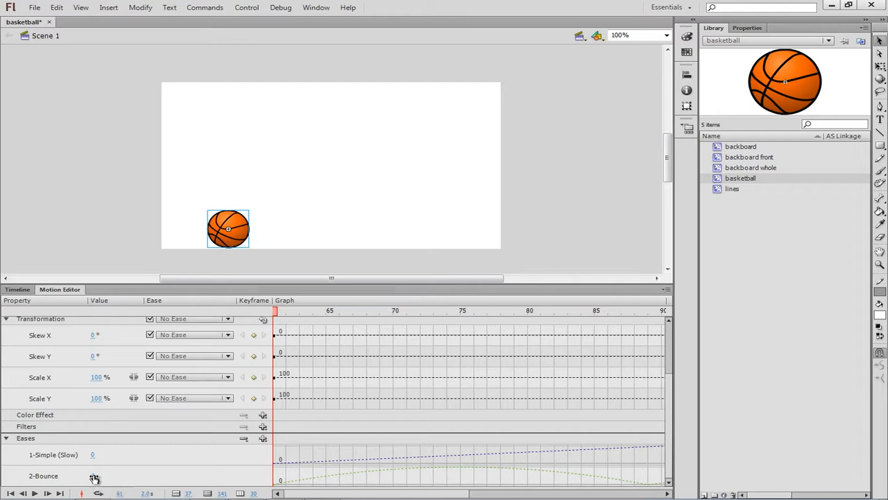
left_click_drag(95, 480, 99, 478)
left_click_drag(101, 478, 92, 477)
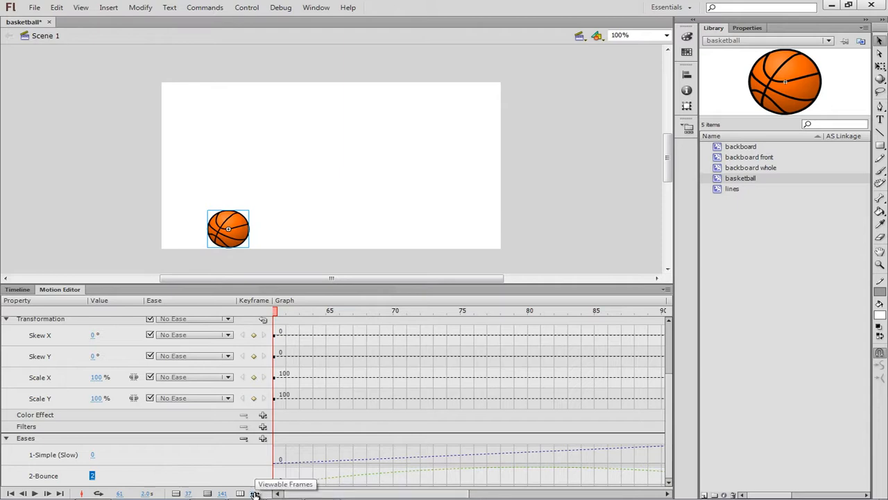
left_click_drag(255, 494, 333, 496)
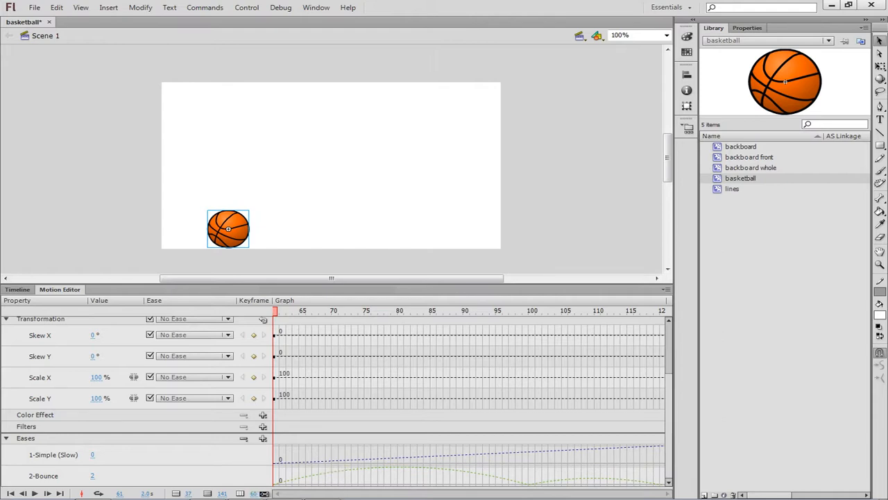
mouse_move(261, 493)
left_mouse_down()
mouse_move(244, 492)
mouse_move(274, 493)
left_mouse_up()
Apply the 2-Bounce ease to the Y property of the second basketball's tween
left_click_drag(666, 404, 669, 333)
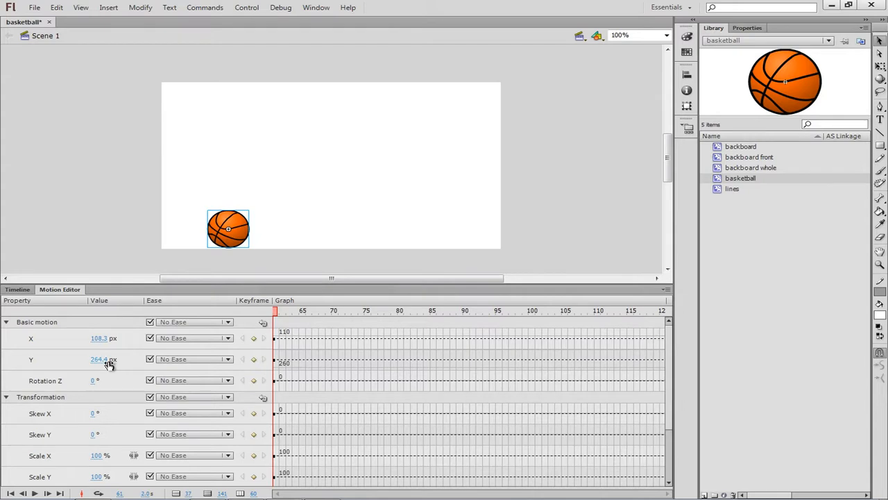
left_click(228, 359)
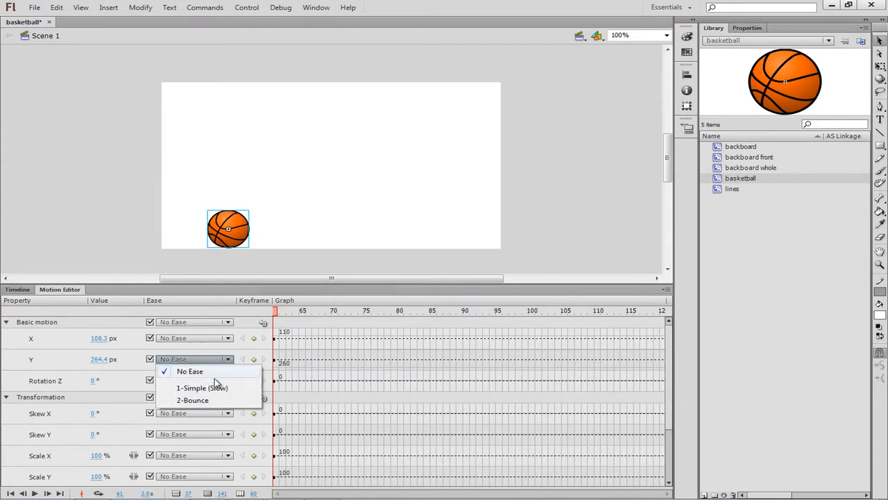
left_click(201, 400)
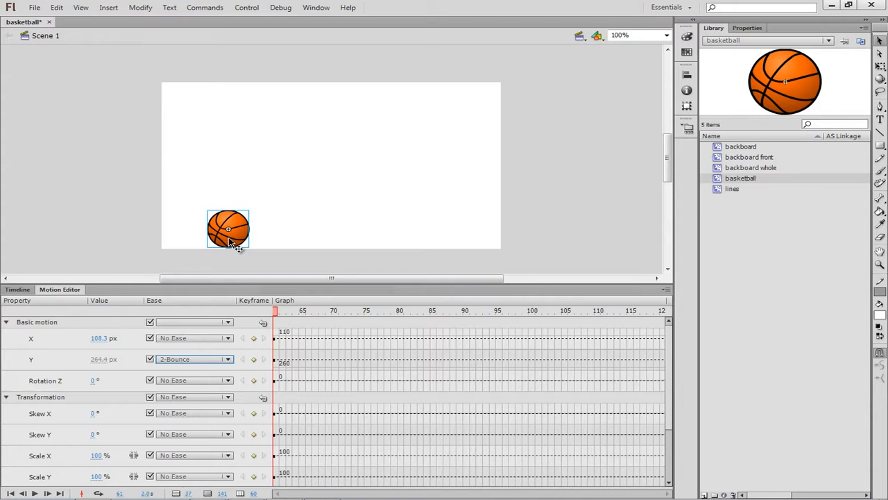
At frame 120, move the second basketball straight up to near the stage's upper edge, keeping its motion path vertical
left_click(21, 290)
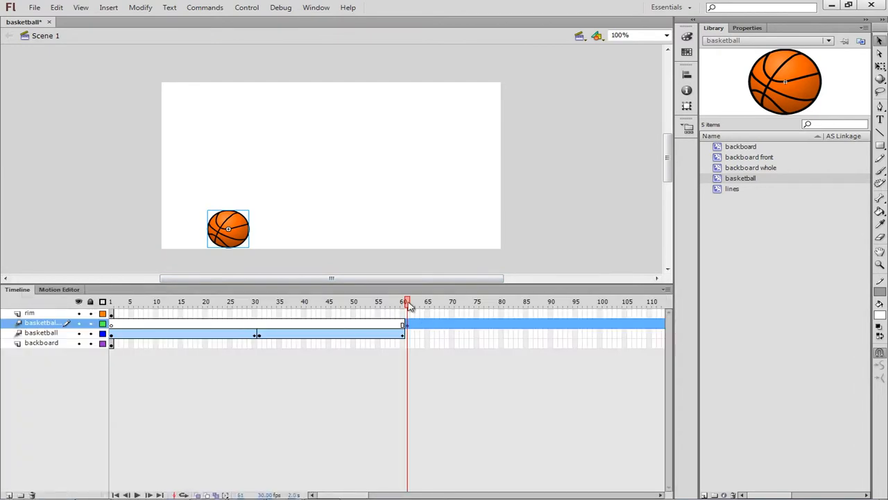
left_click_drag(410, 306, 663, 308)
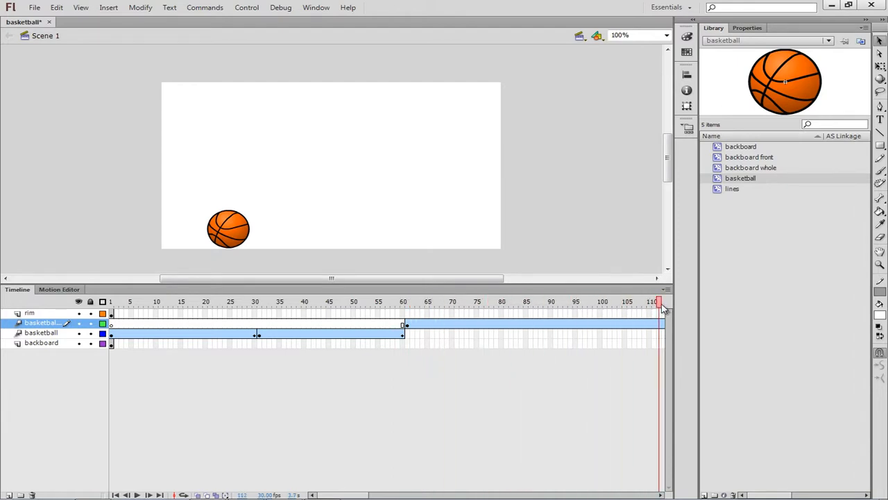
left_click_drag(666, 308, 650, 310)
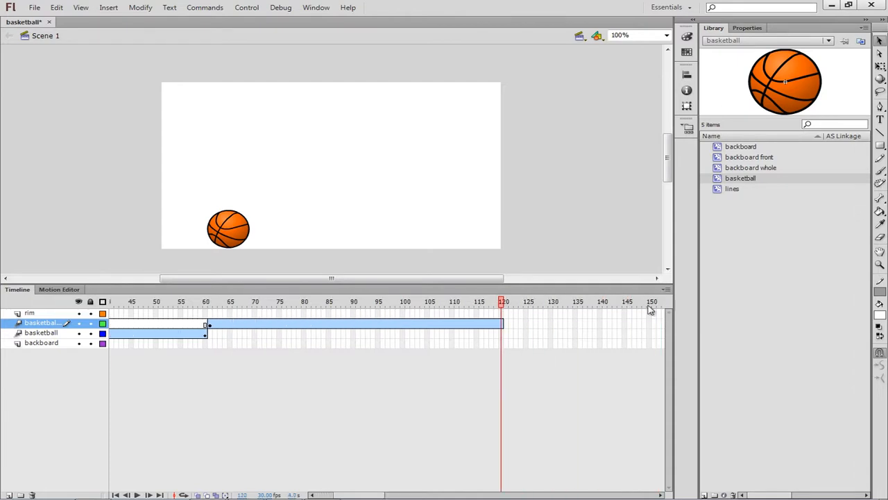
left_click(501, 323)
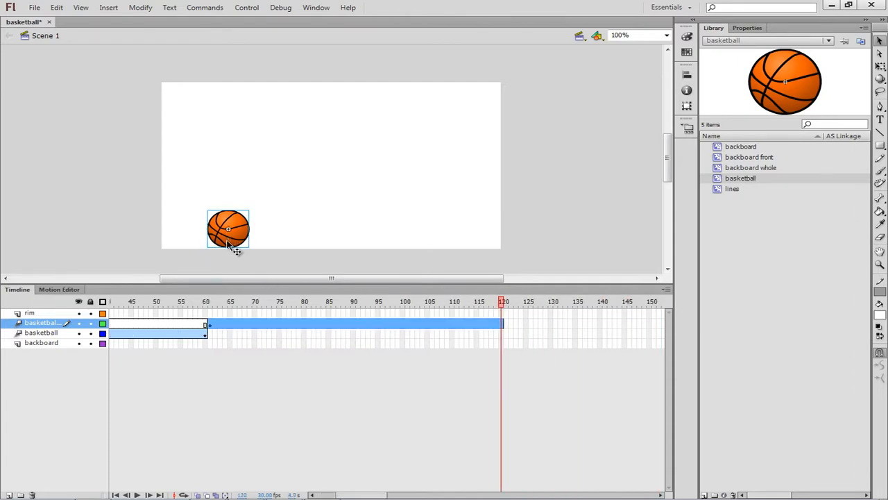
left_click_drag(235, 248, 234, 125)
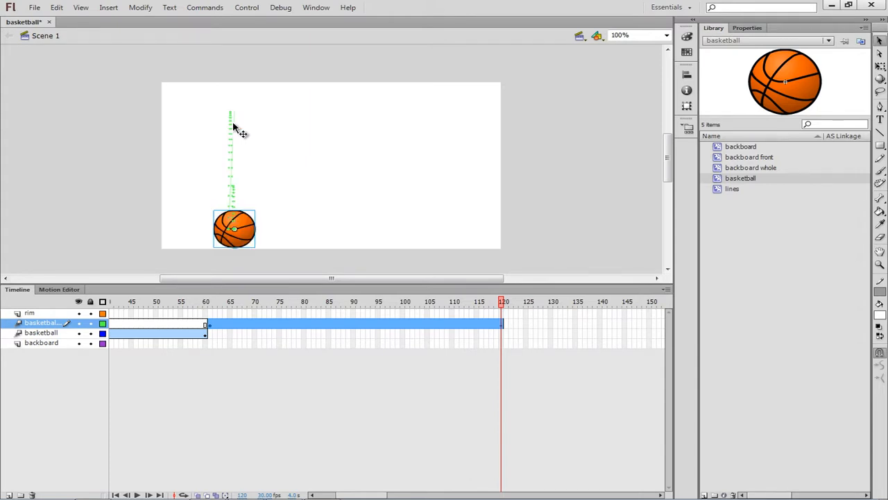
left_click(265, 241)
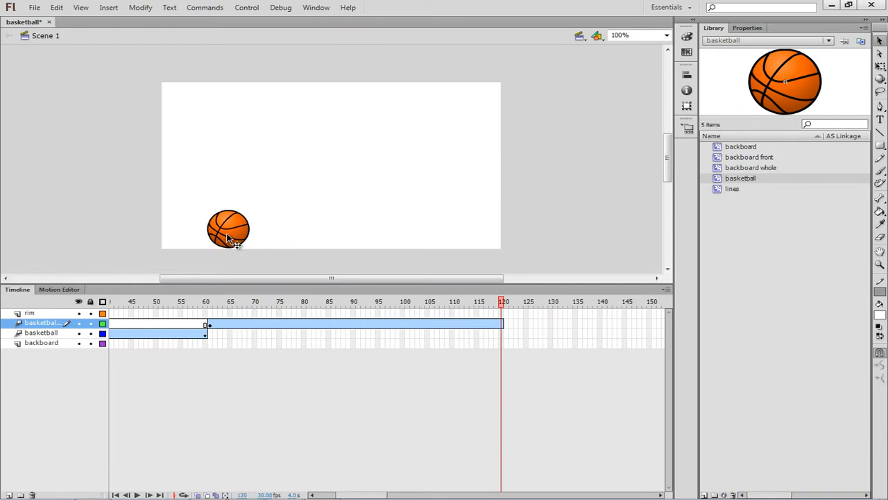
left_click_drag(229, 239, 224, 120)
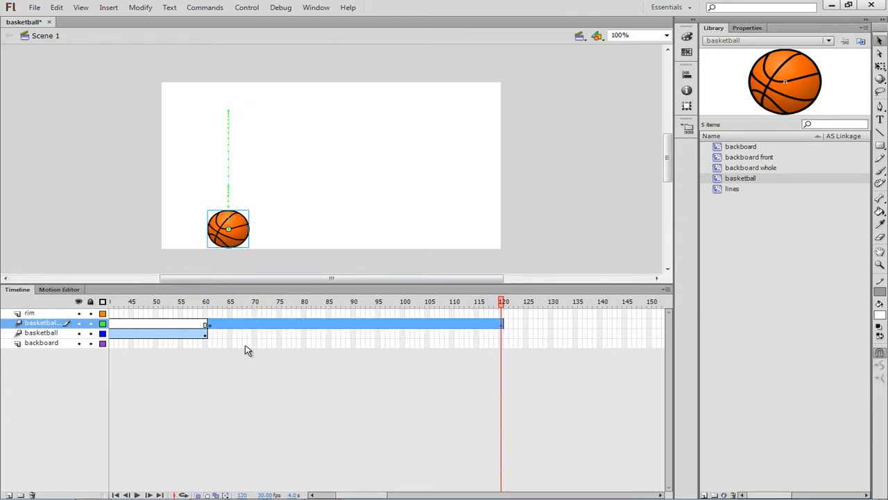
Examine the eased Y curve of the basketball2 tween, and return the playhead to frame 61
left_click(66, 290)
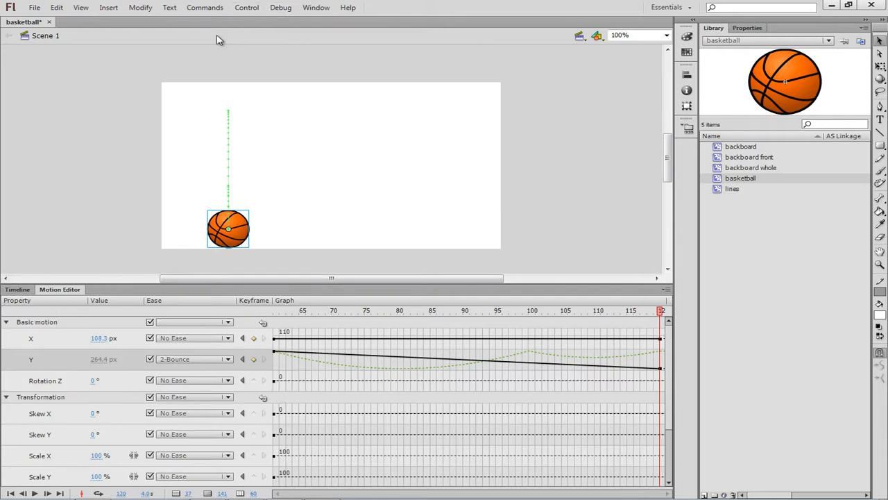
left_click(25, 292)
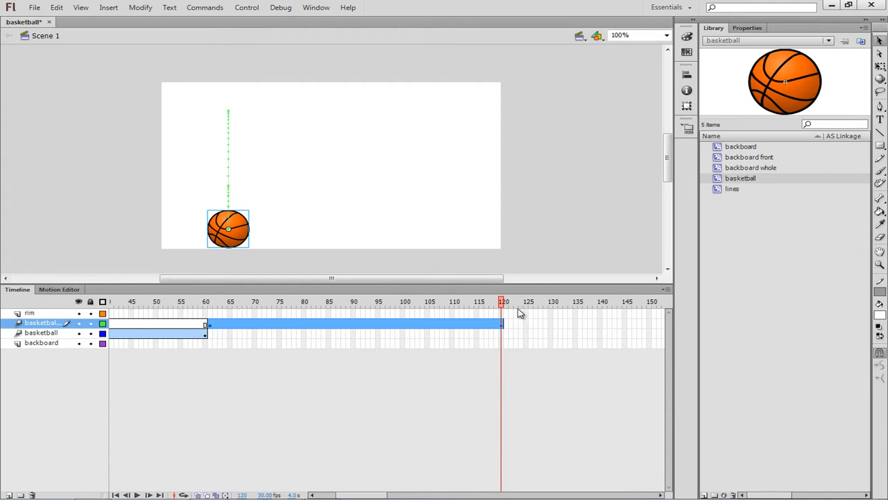
left_click(496, 306)
left_click_drag(496, 307, 212, 339)
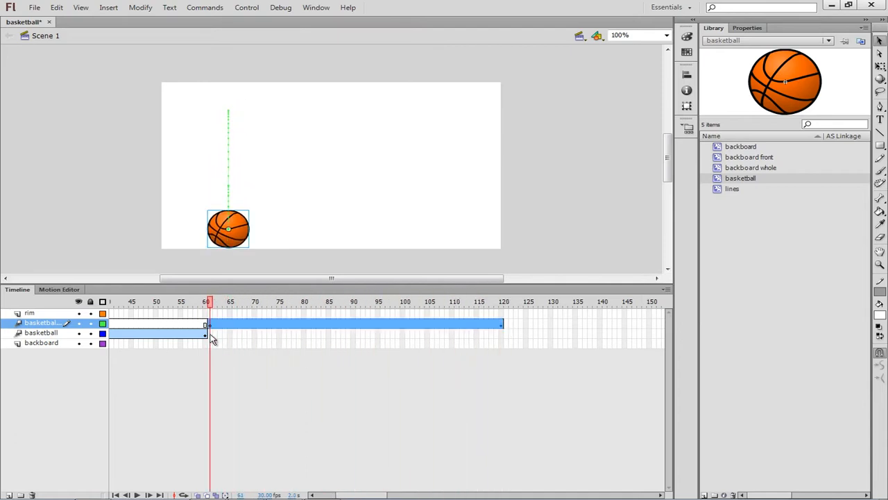
Test the movie in Flash Professional to preview both basketball tweens, and close the preview
left_click(248, 10)
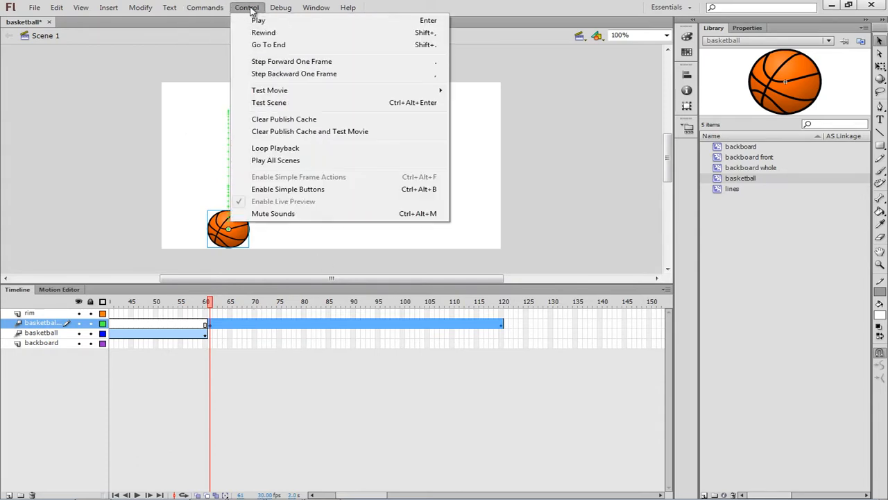
mouse_move(298, 94)
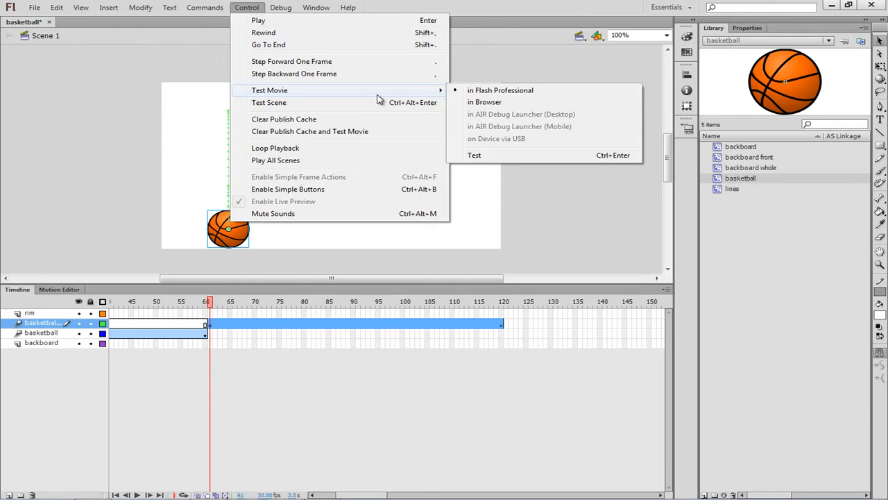
left_click(471, 91)
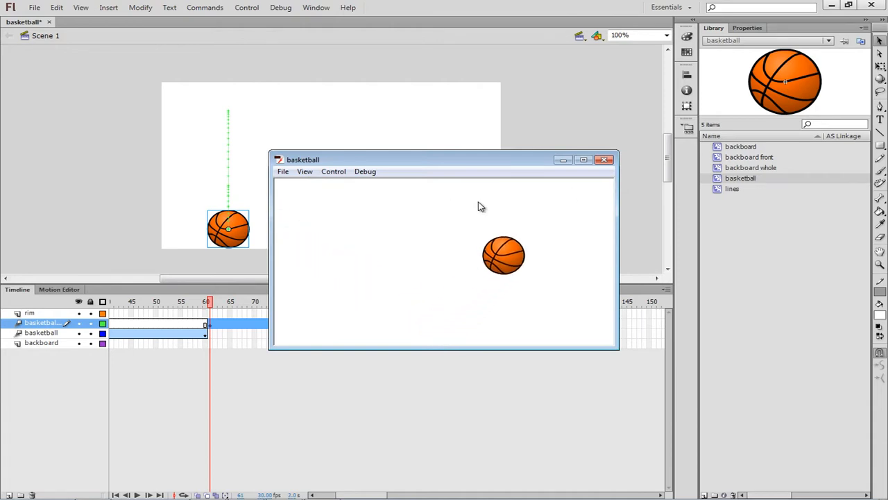
left_click(605, 160)
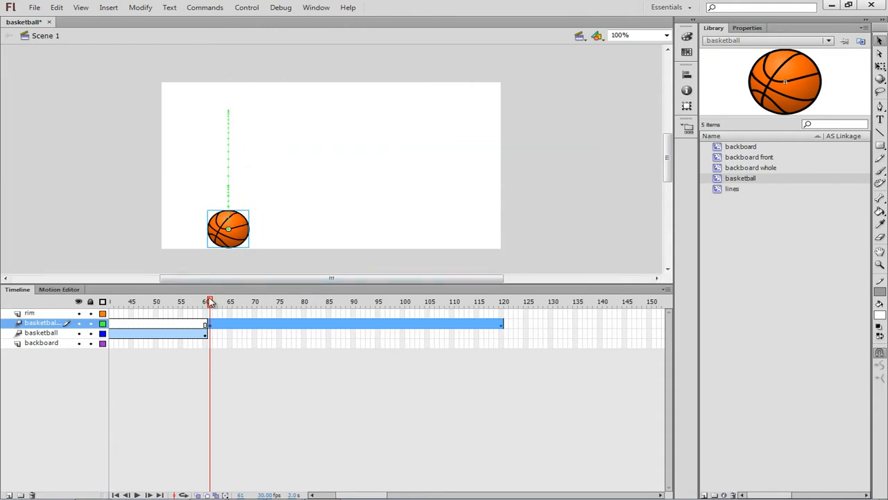
Set the Bounce ease value of the basketball2 tween to 4
left_click(60, 290)
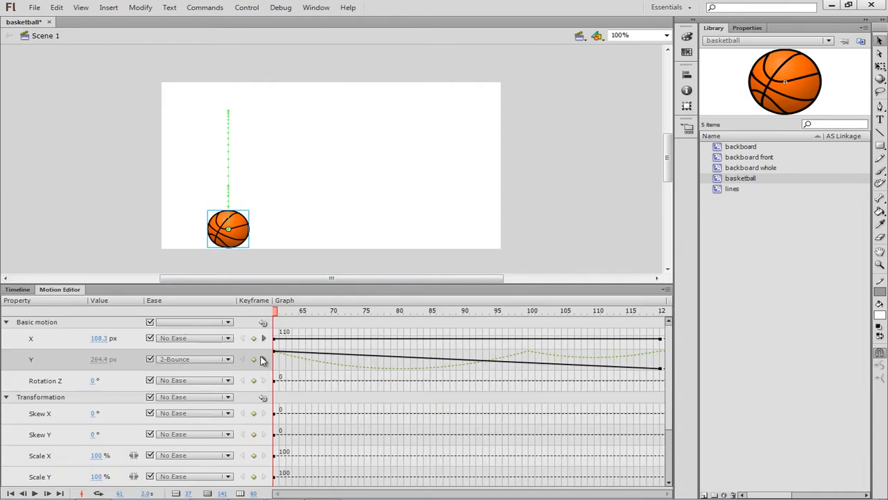
left_click_drag(670, 377, 670, 439)
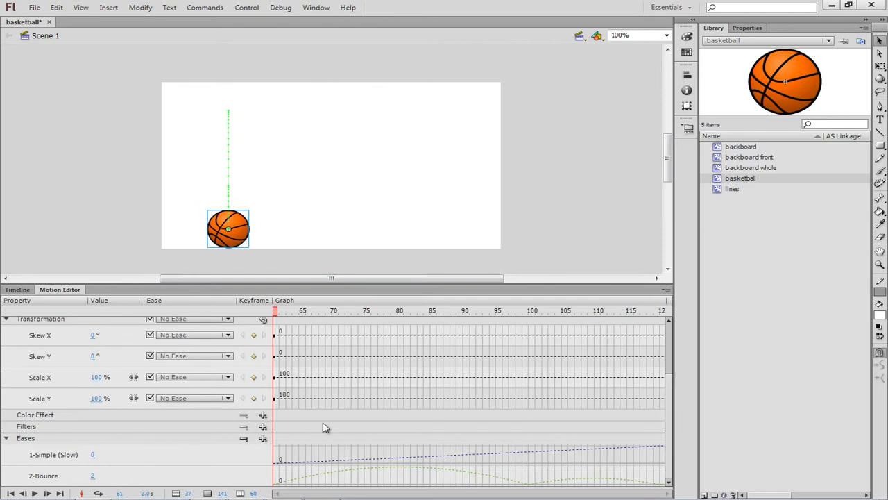
left_click(93, 476)
left_click_drag(95, 476, 98, 476)
Test the movie again to preview the revised bounce, close the preview, and bring the tween's Y curve back into view
left_click(280, 8)
mouse_move(244, 9)
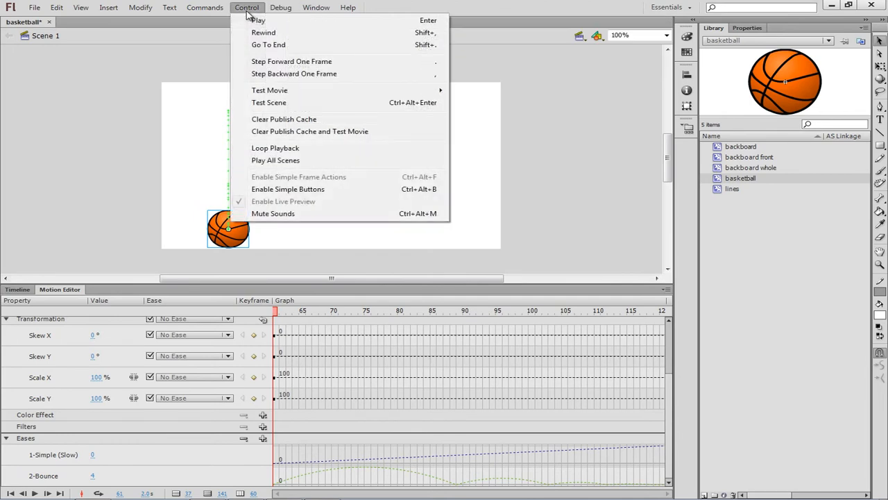
mouse_move(272, 94)
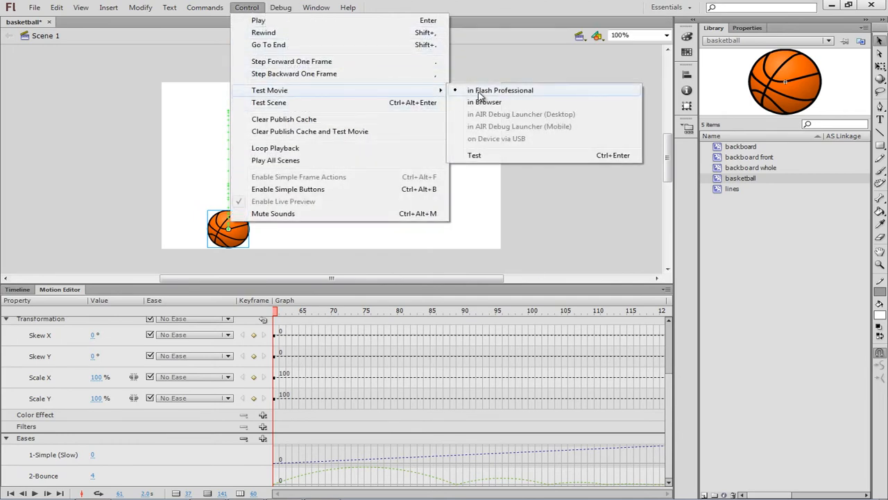
left_click(476, 90)
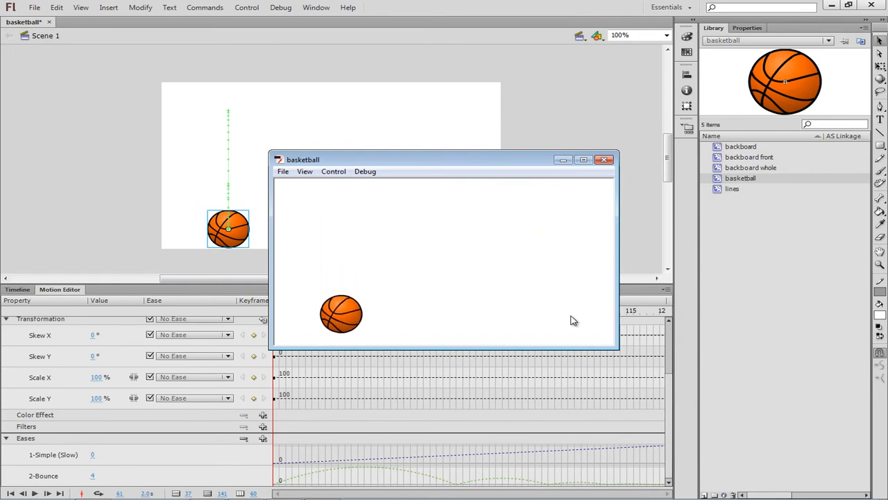
left_click(606, 161)
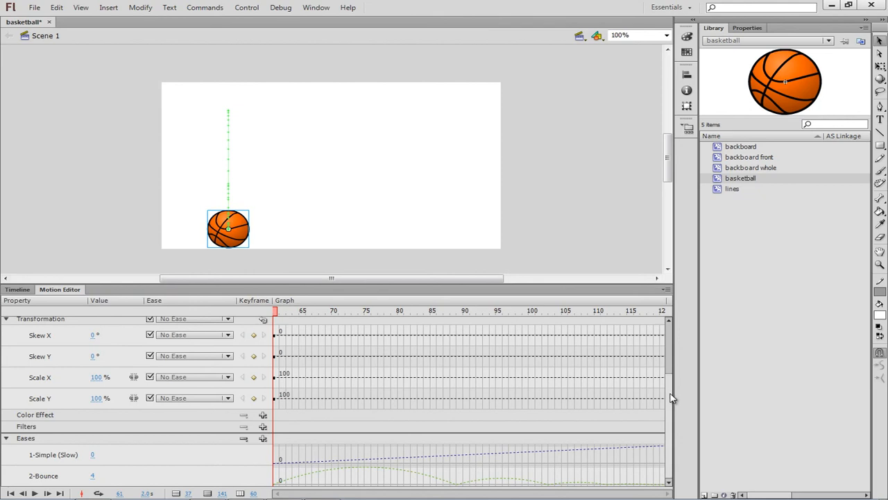
left_click_drag(671, 381, 668, 341)
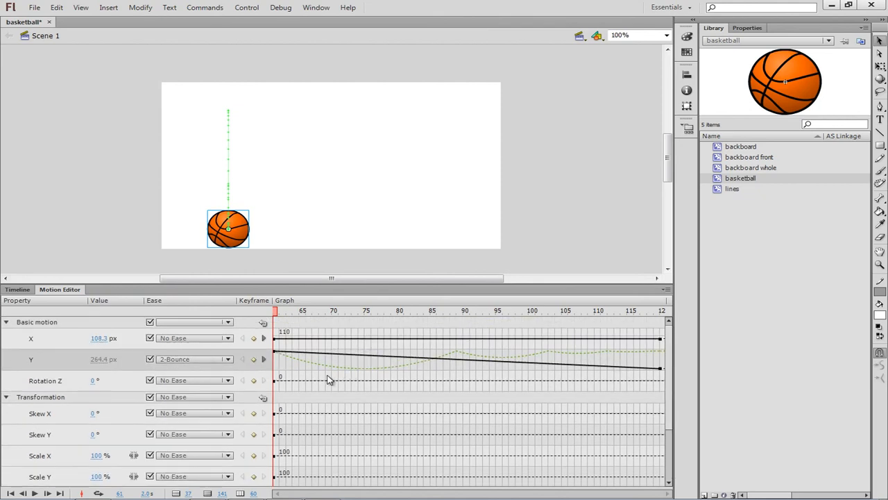